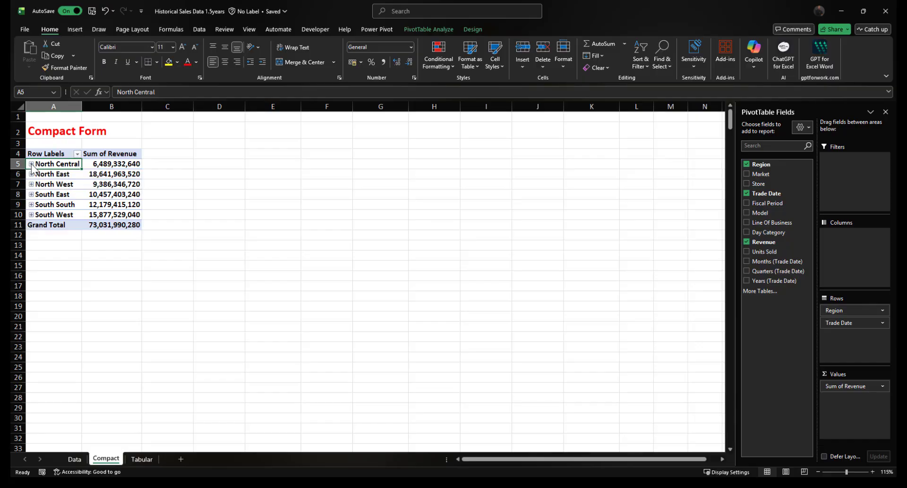
Expand the North Central region in the compact PivotTable to view its trade dates, and collapse it again.
click(31, 164)
click(32, 164)
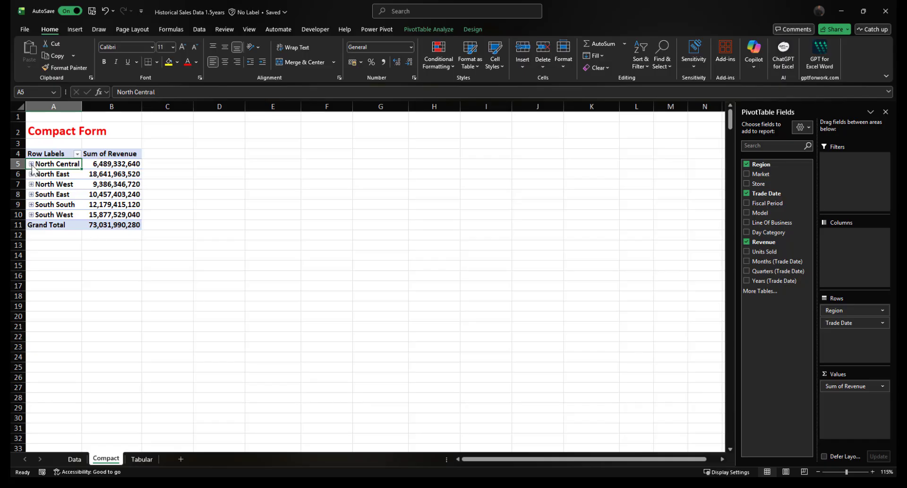
click(32, 164)
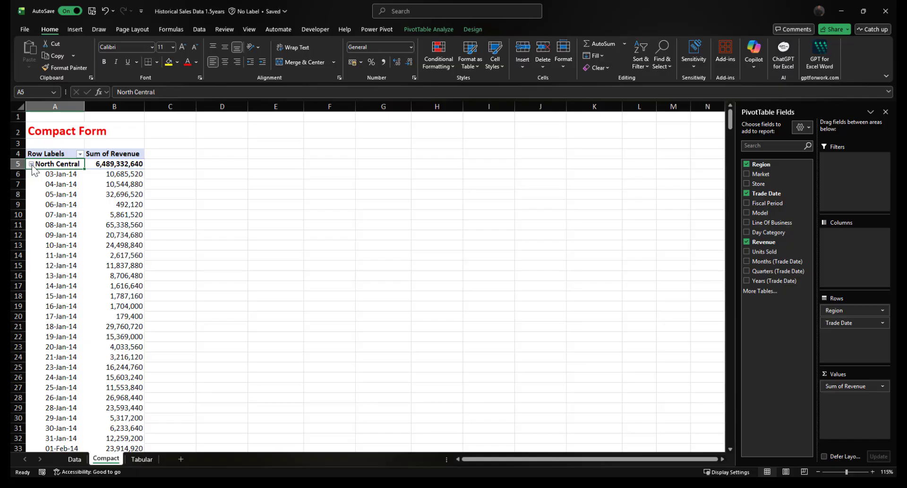
click(31, 164)
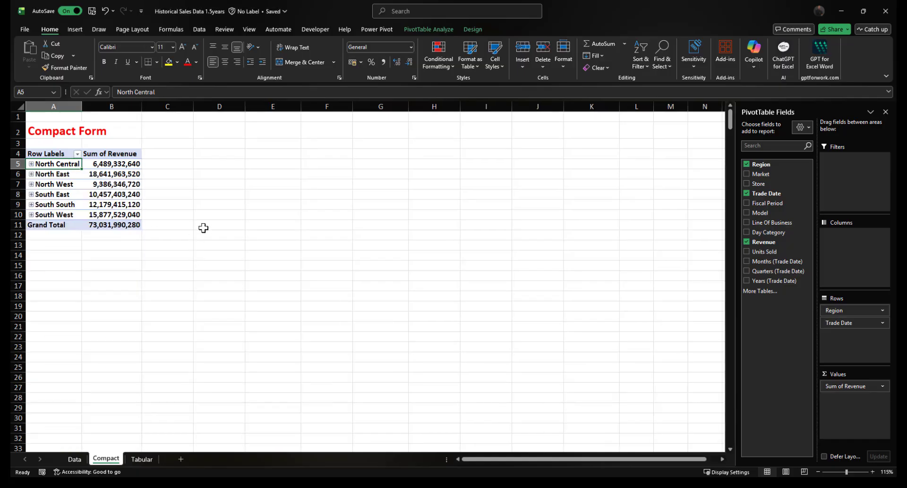
Add the Model field to the compact PivotTable's rows and expand North Central to see the models under each date.
click(747, 213)
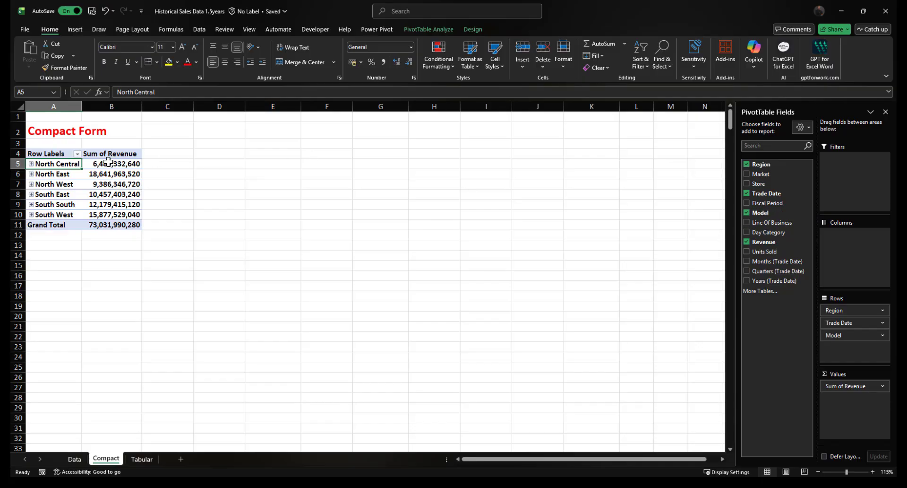
click(31, 164)
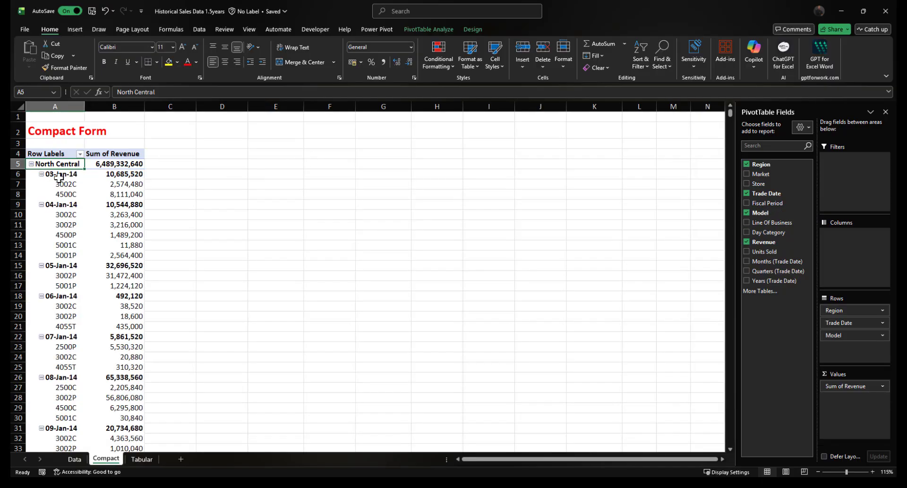
mouse_move(59, 184)
mouse_down()
mouse_move(60, 203)
mouse_move(61, 194)
mouse_up()
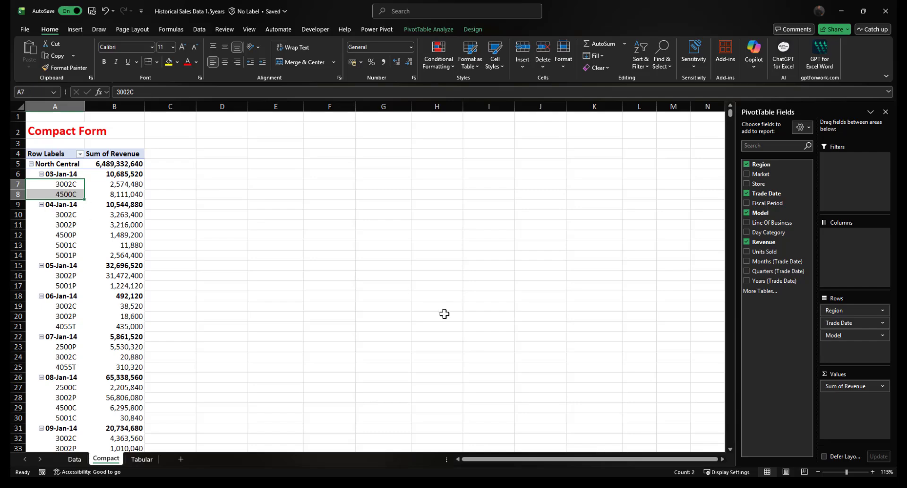
Try Model above Trade Date in the rows and as a column field, and return it to the rows below Trade Date.
drag(835, 335, 841, 317)
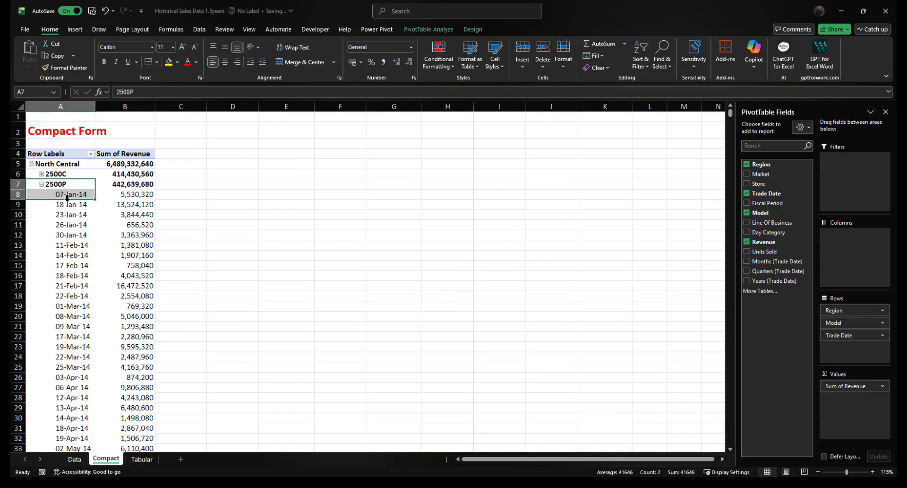
click(41, 184)
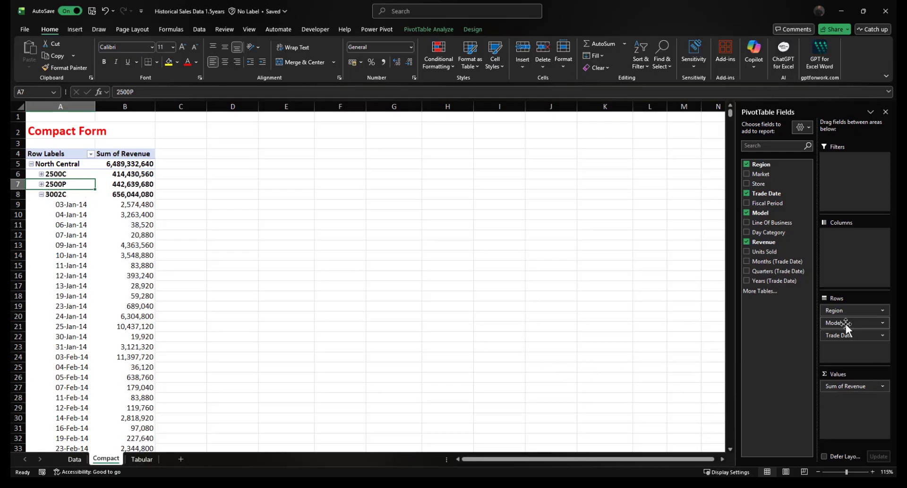
drag(844, 321, 853, 236)
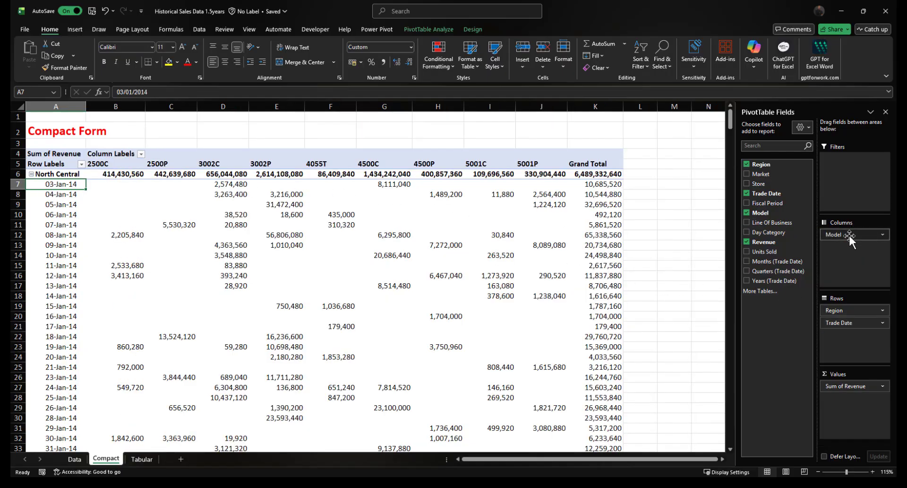
drag(848, 234, 851, 334)
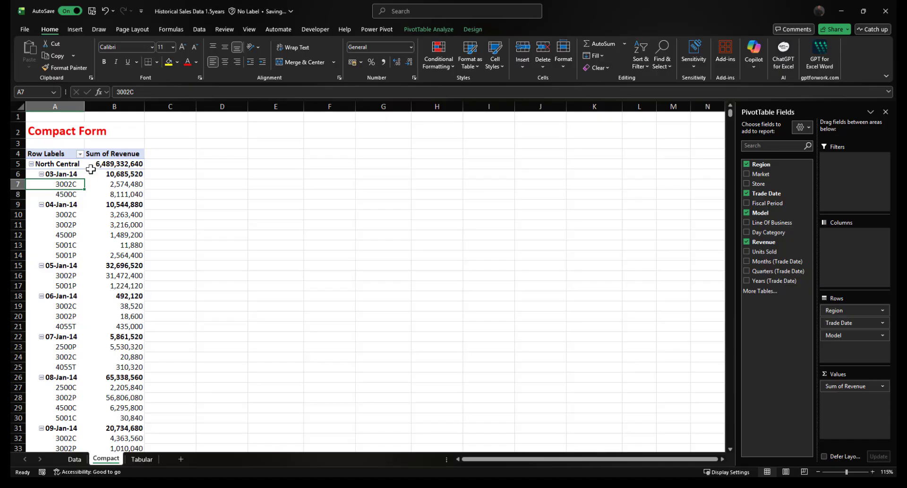
Collapse the North Central region in the compact PivotTable so only its regional total row is shown.
click(113, 194)
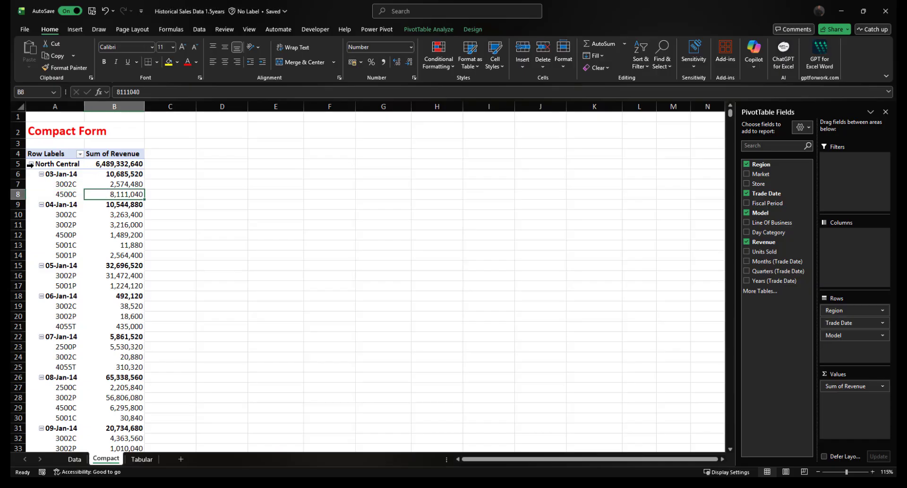
click(30, 164)
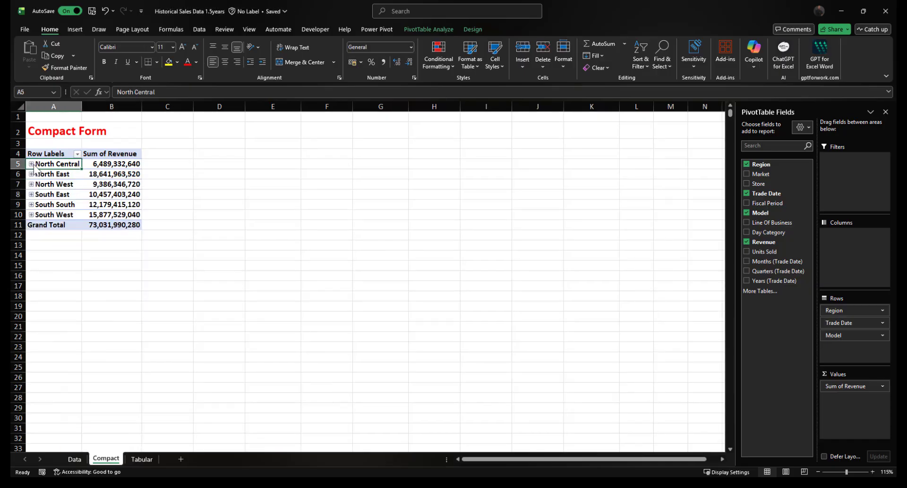
click(31, 164)
click(29, 171)
click(30, 163)
Expand and collapse the North East and North West regions to view their details in the compact layout.
click(30, 174)
click(31, 174)
click(30, 184)
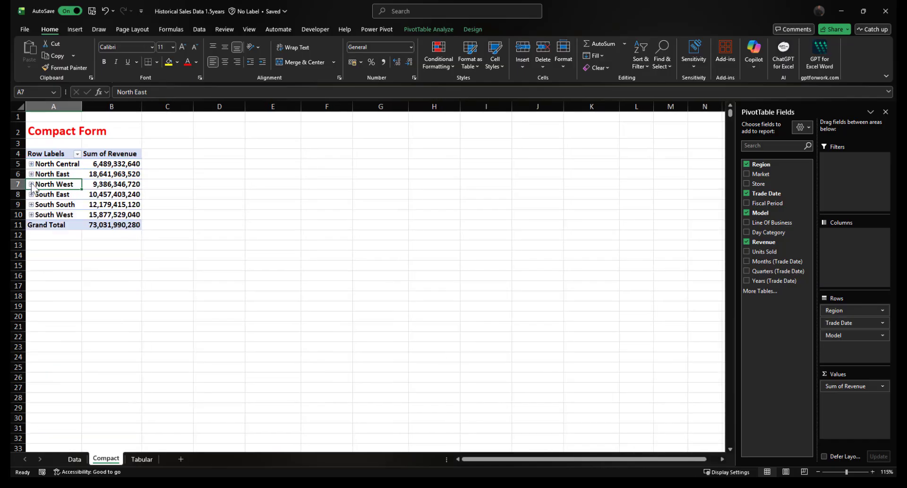
click(30, 183)
click(102, 187)
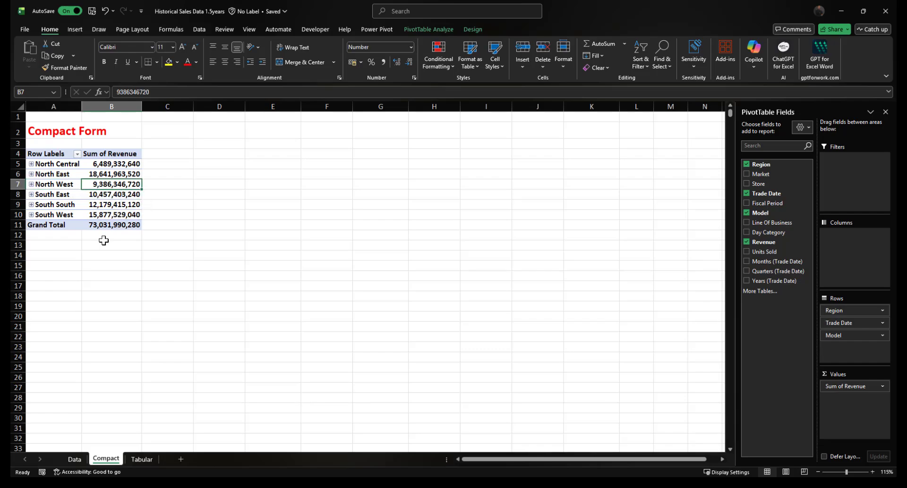
Switch to the Tabular worksheet.
click(133, 460)
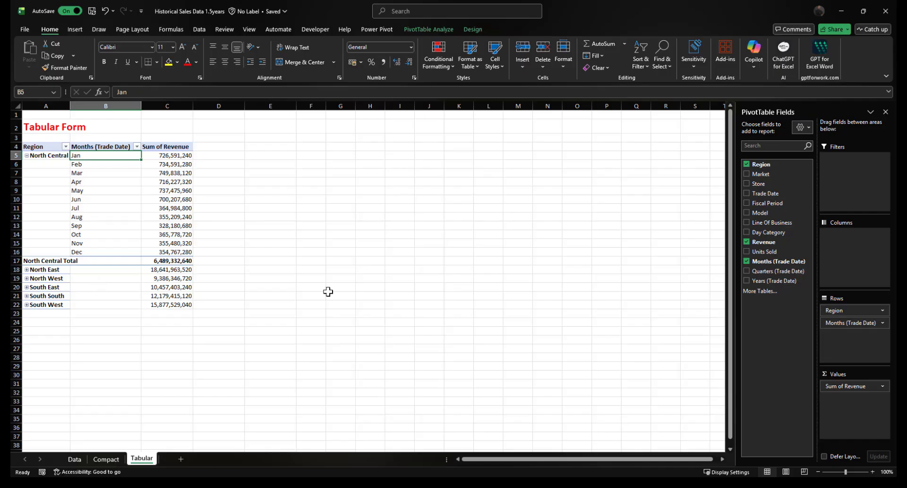
Add Model and Line Of Business to the tabular PivotTable's rows, expanding North Central's January to show their separate columns.
click(746, 213)
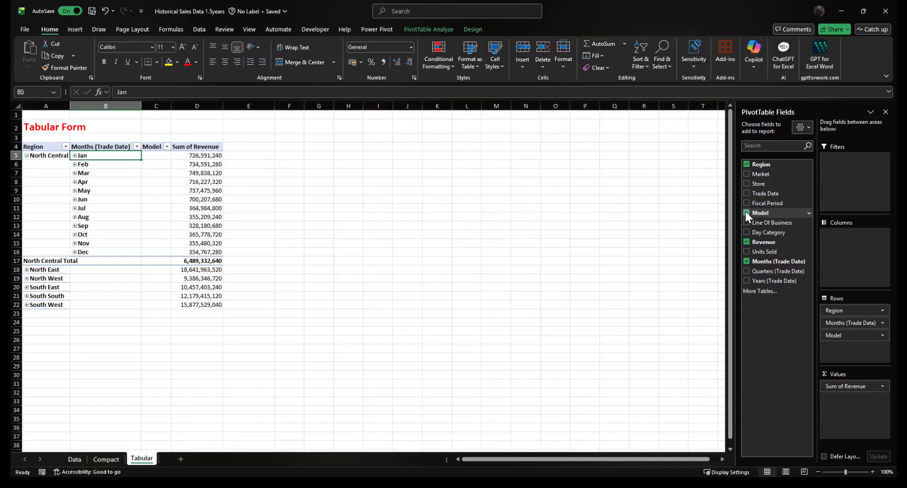
click(75, 155)
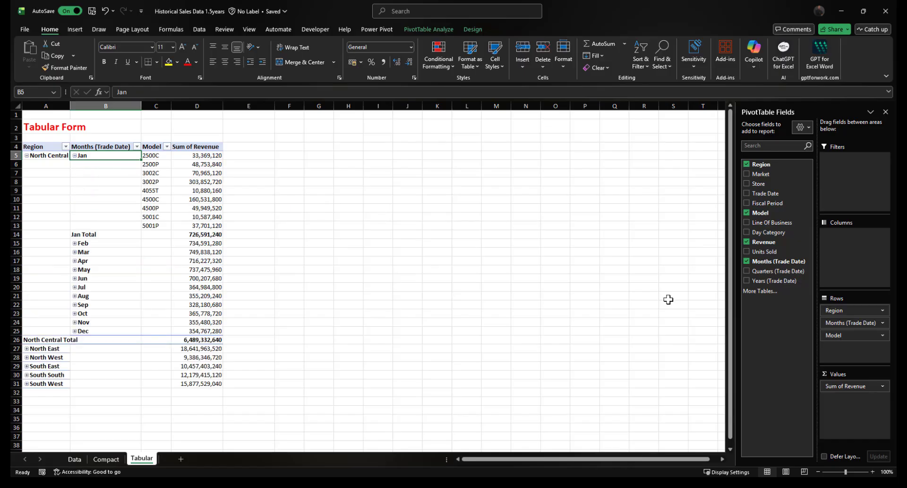
click(746, 222)
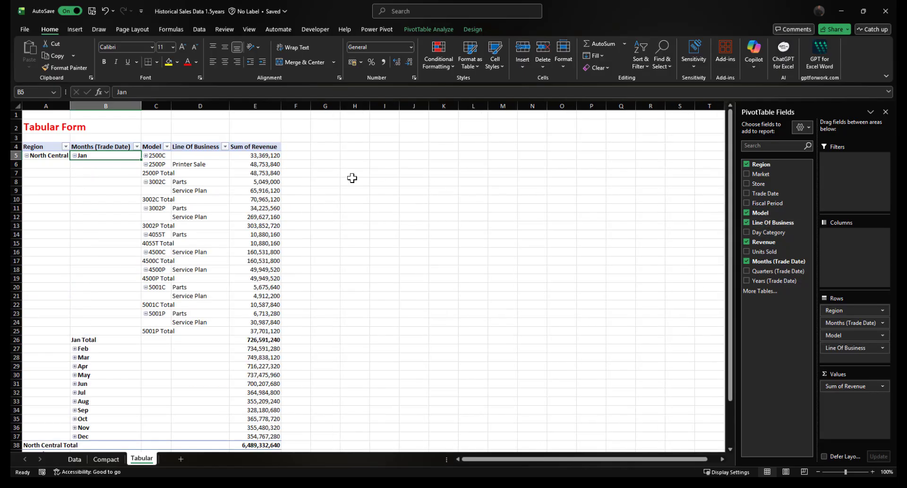
drag(198, 146, 217, 324)
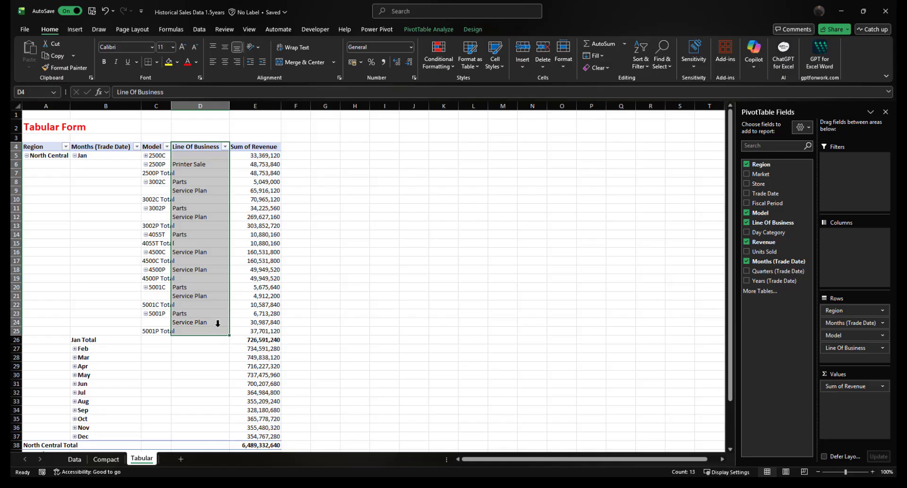
Remove Line Of Business and Model from the tabular PivotTable, leaving Region and Months (Trade Date) as its row fields.
click(745, 221)
click(745, 213)
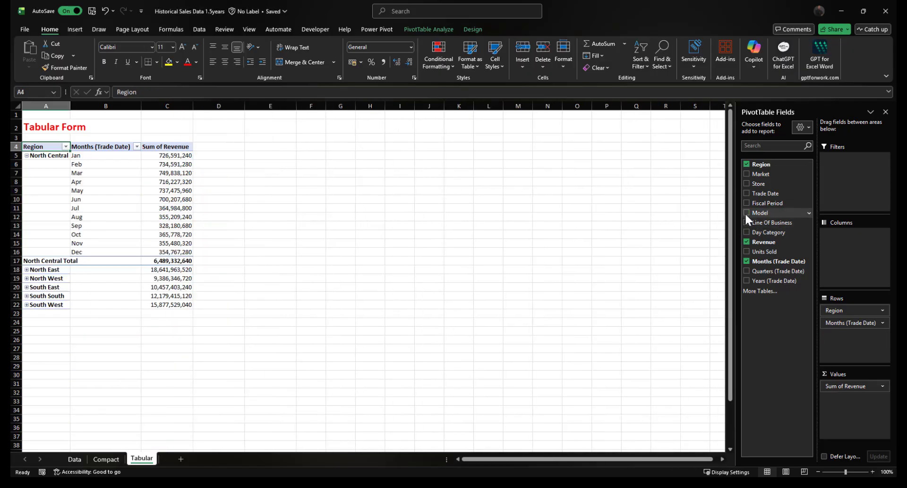
click(745, 212)
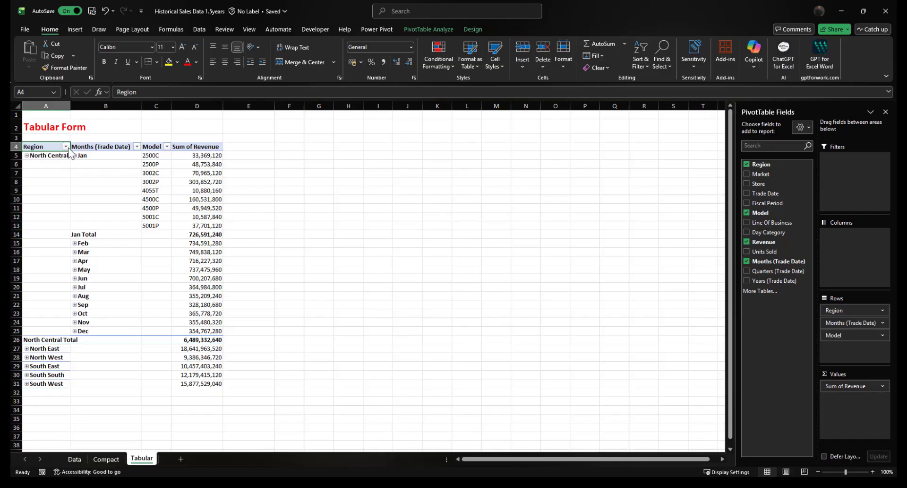
click(746, 212)
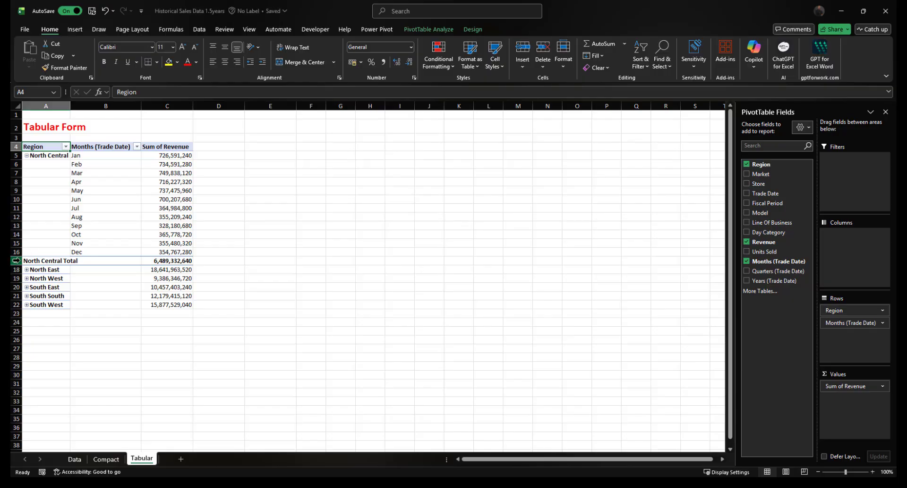
Expand the North East region in the tabular PivotTable and highlight its total row beneath the months.
click(17, 260)
click(27, 269)
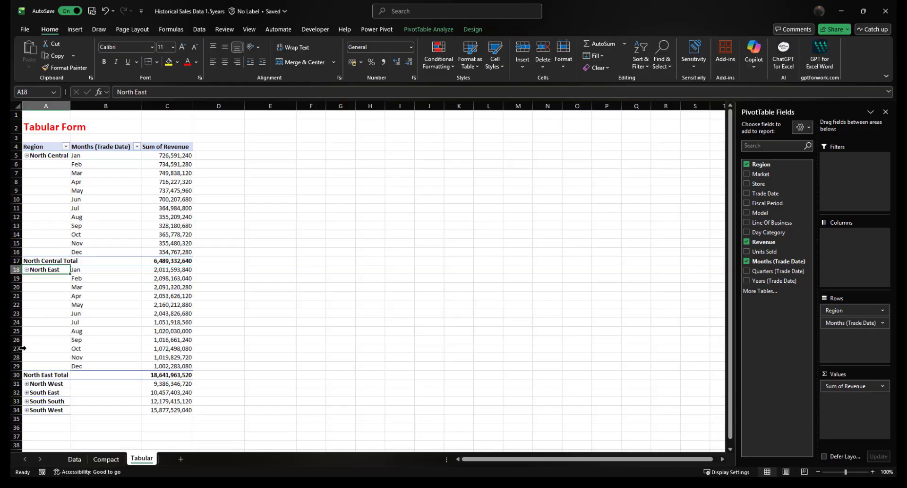
click(16, 374)
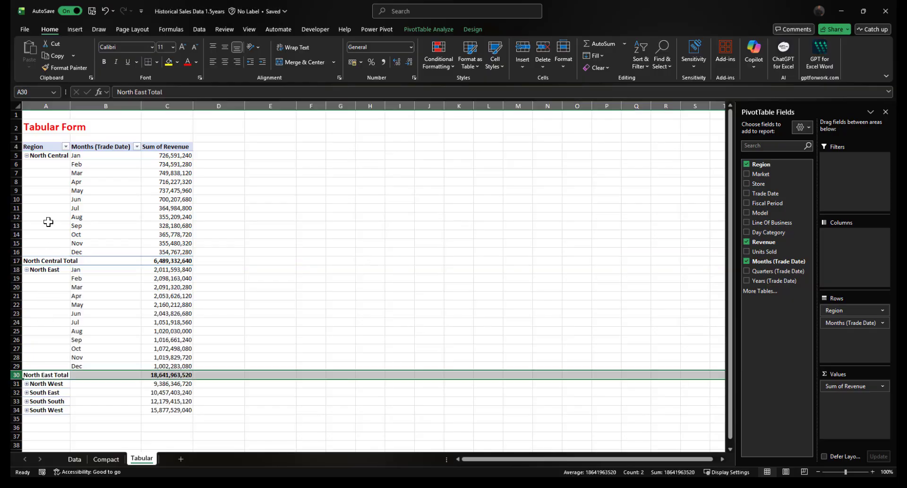
Examine the blank Region cells beside the months of North Central and North East.
click(48, 173)
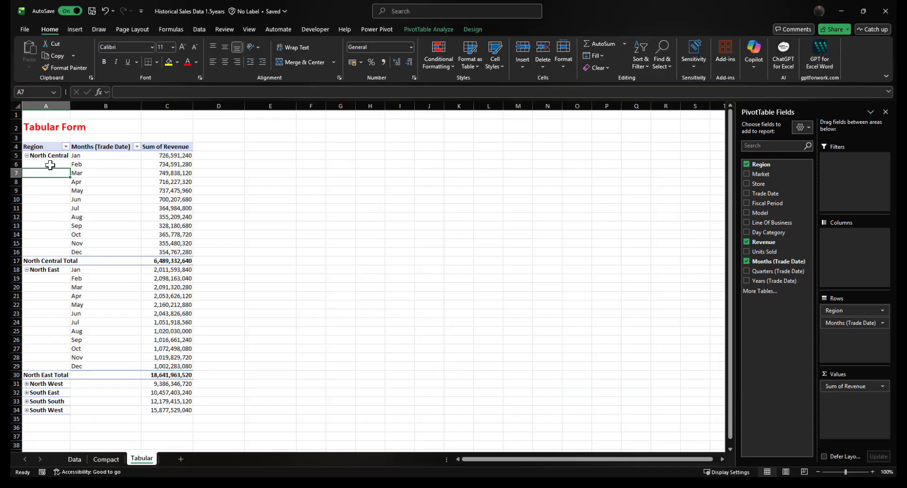
drag(47, 164, 48, 248)
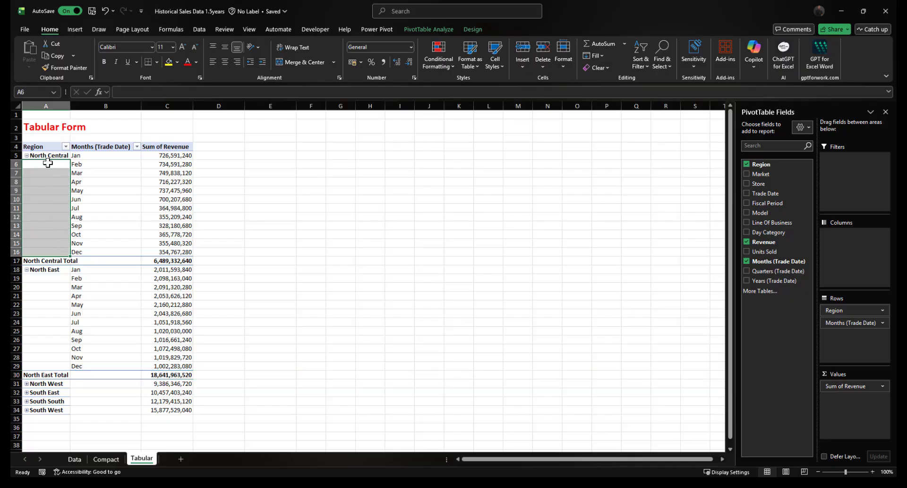
drag(50, 155, 52, 365)
click(47, 270)
click(51, 330)
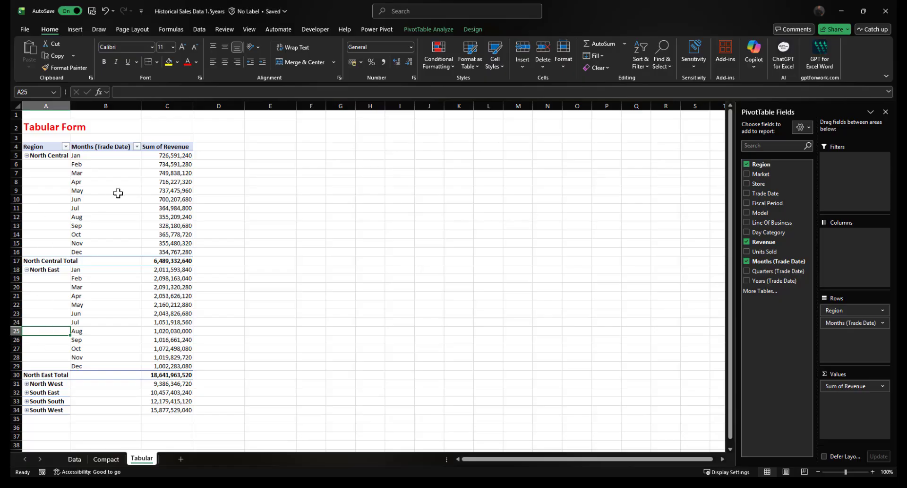
click(103, 198)
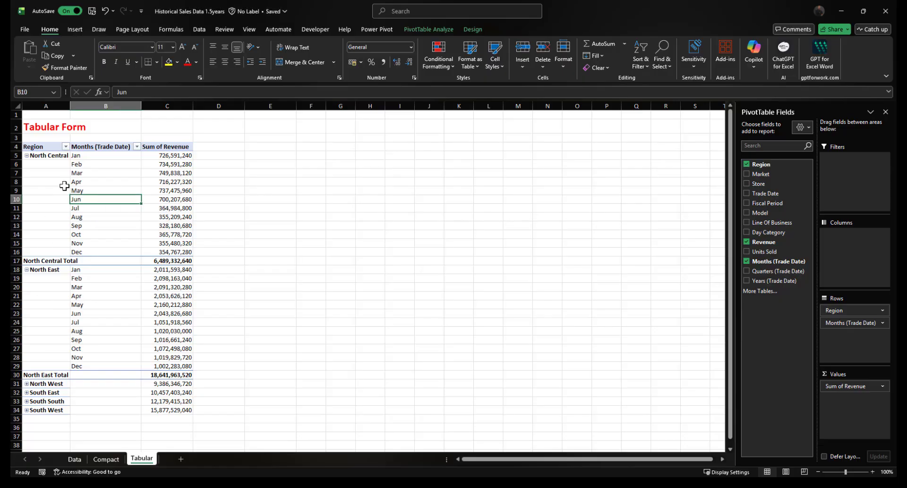
click(44, 180)
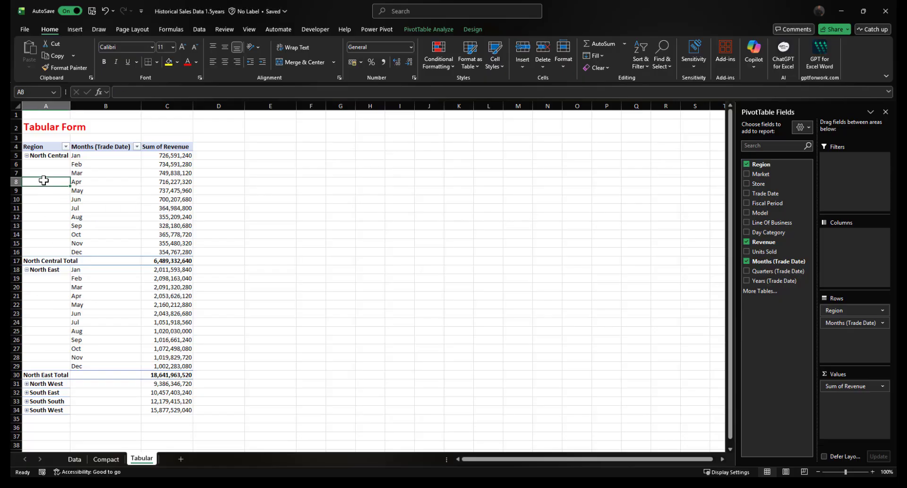
Review the report layout options available for the tabular PivotTable.
click(471, 30)
click(100, 182)
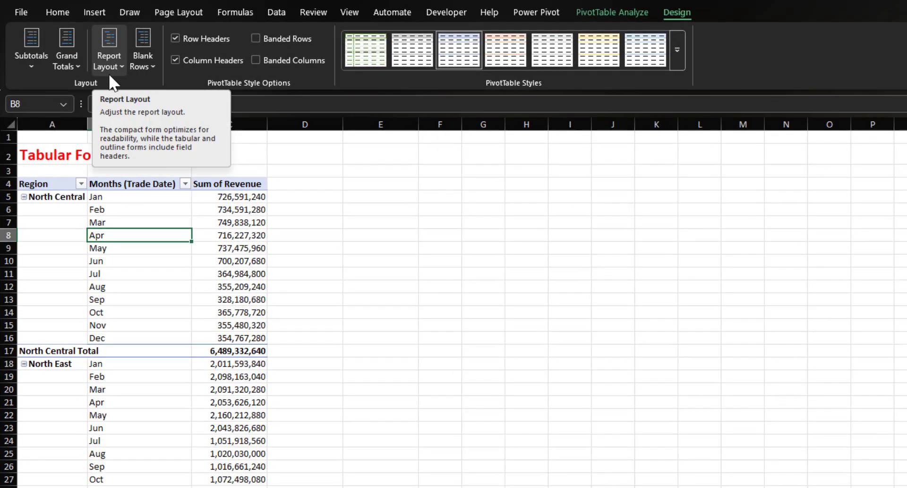
click(89, 64)
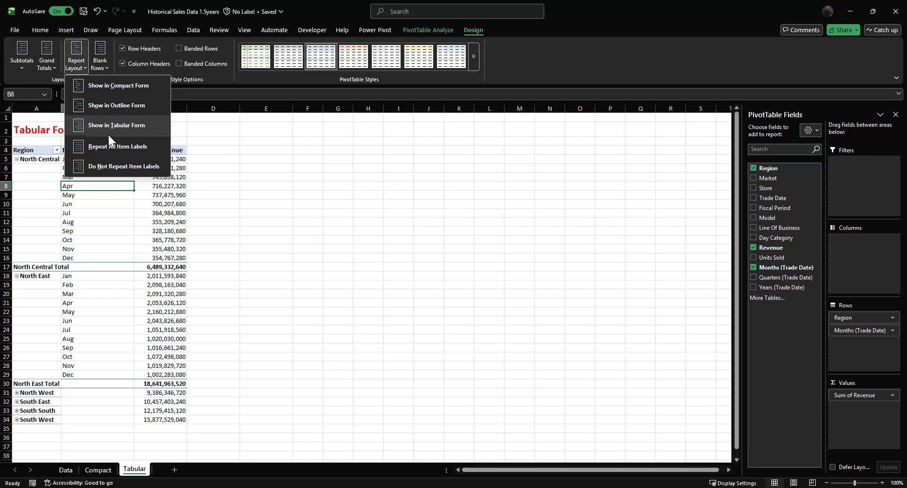
click(45, 184)
Select North Central's Region cells A5:A16 and set the PivotTable's report layout to Repeat All Item Labels.
drag(39, 160, 46, 258)
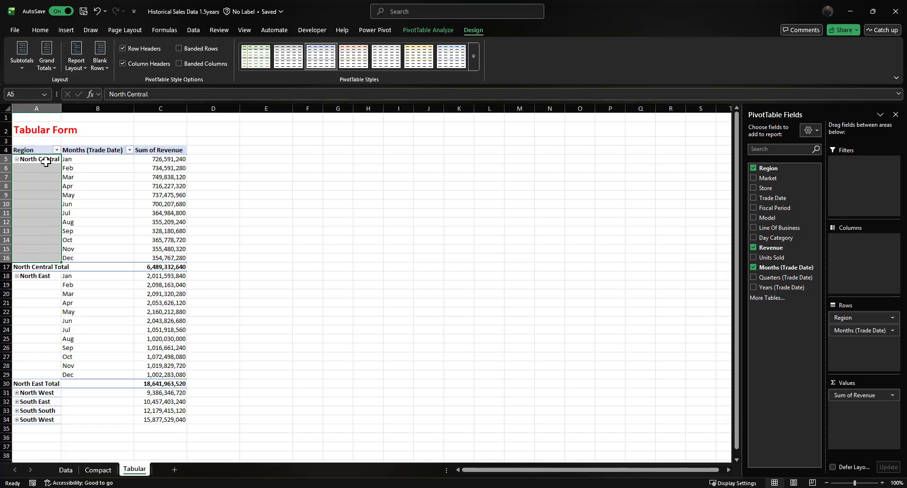
drag(44, 160, 42, 258)
click(77, 70)
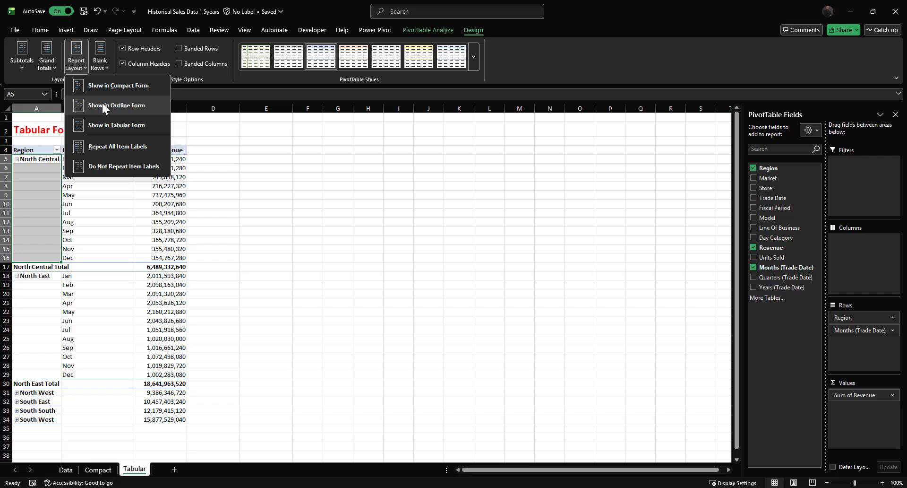
click(123, 146)
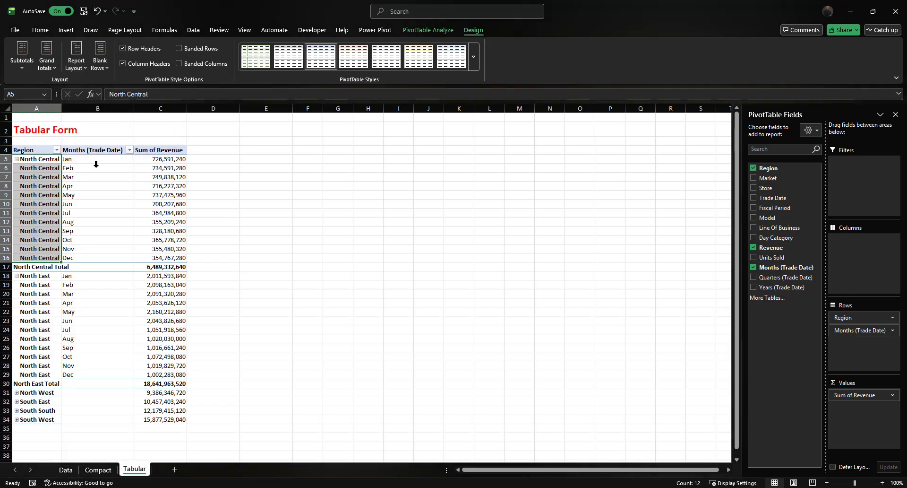
scroll(49, 314, down, 2)
scroll(49, 314, up, 2)
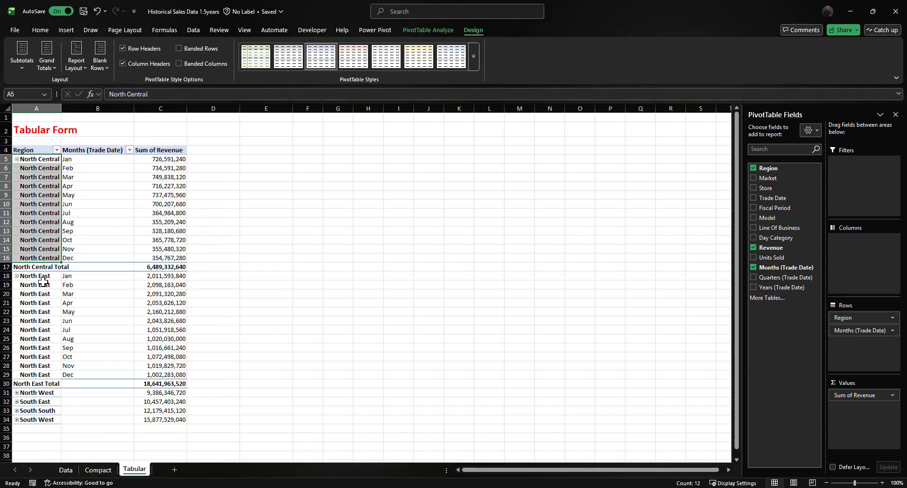
Turn off all subtotals in the tabular PivotTable and highlight its cells A4:C29.
drag(42, 285, 44, 369)
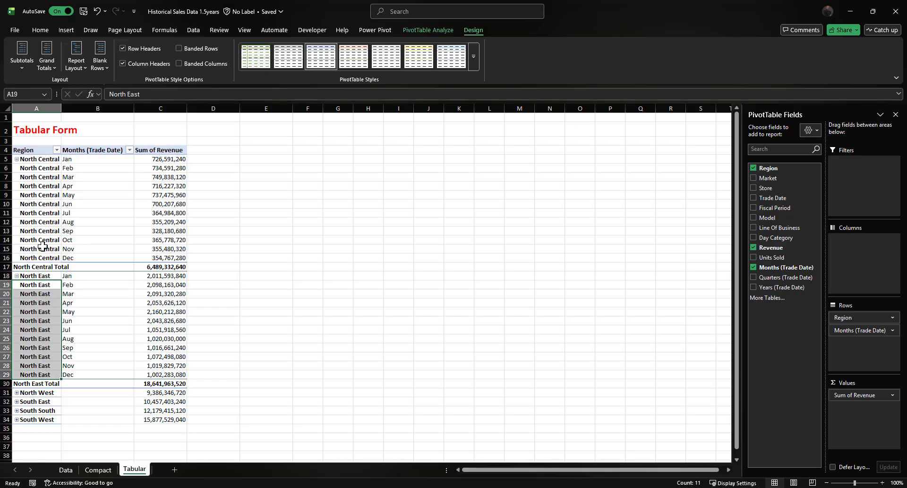
click(45, 228)
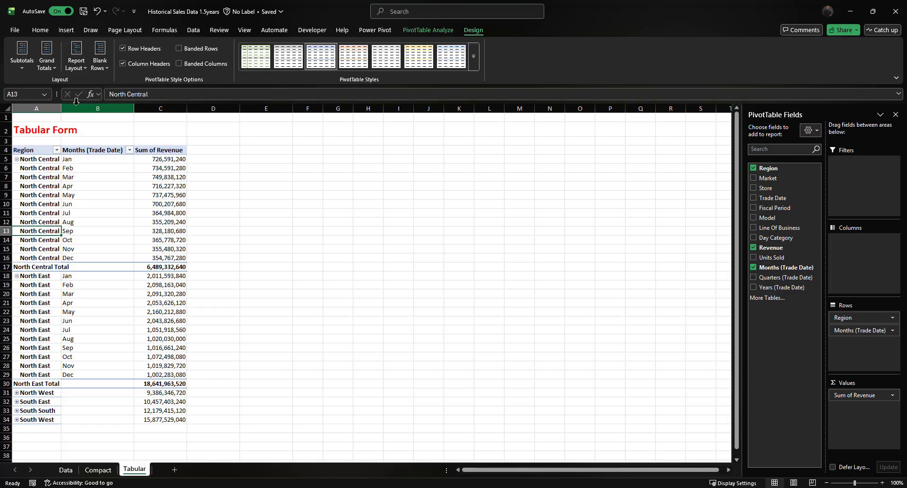
click(25, 63)
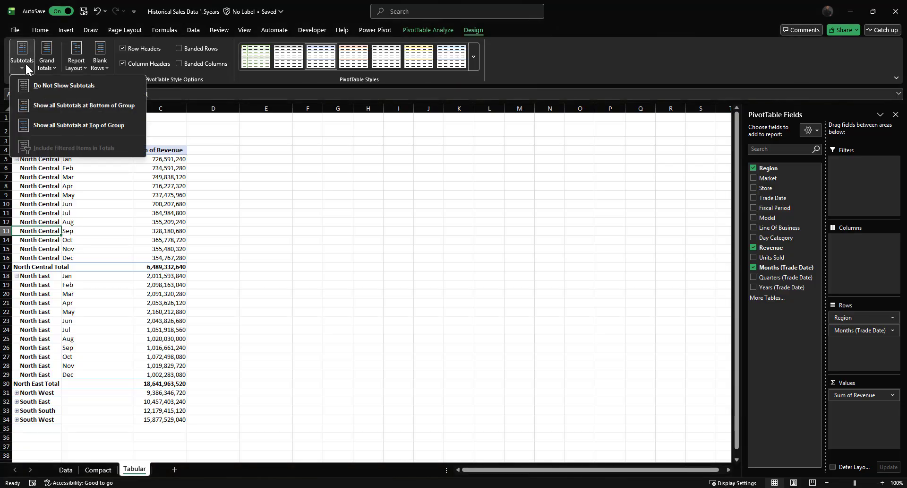
click(63, 88)
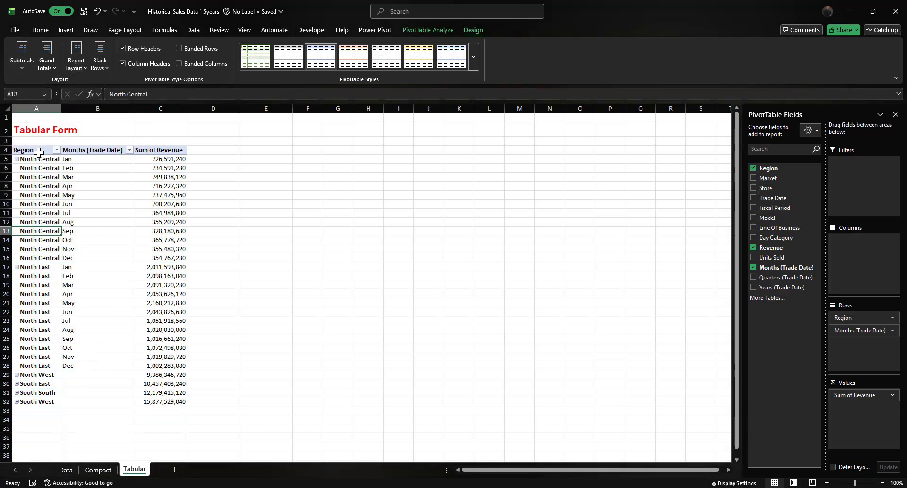
drag(34, 150, 123, 374)
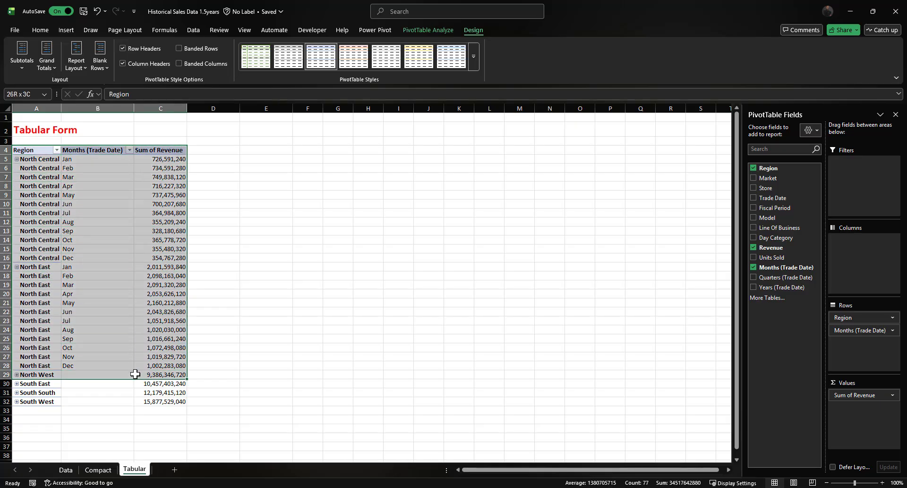
Expand the North Central region in the Compact sheet's PivotTable to view its dates and models, and collapse it again.
click(98, 469)
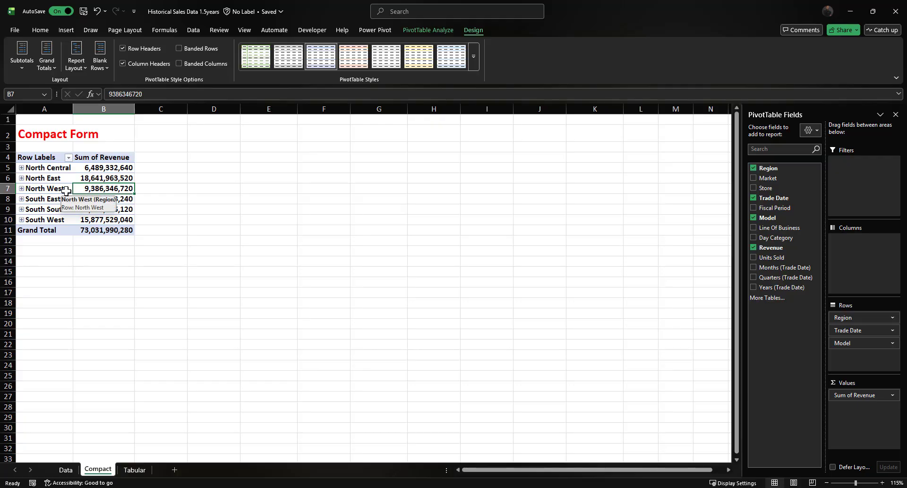
click(21, 168)
click(21, 167)
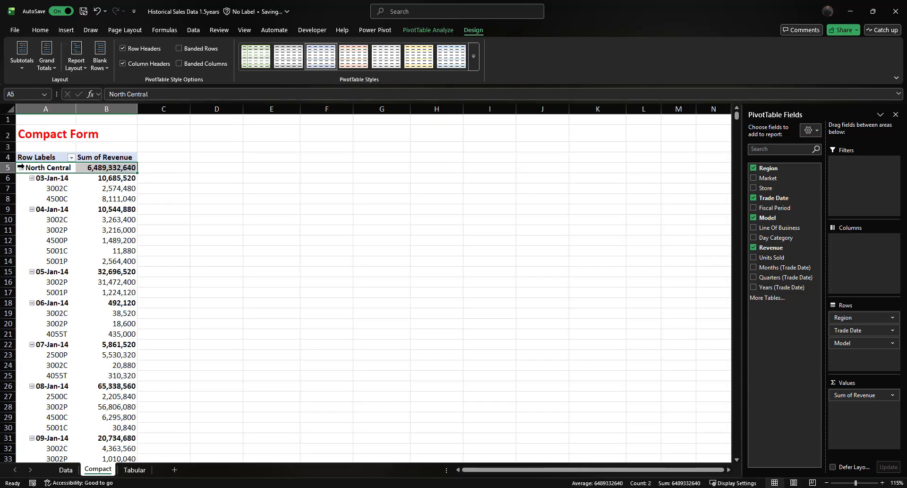
click(20, 168)
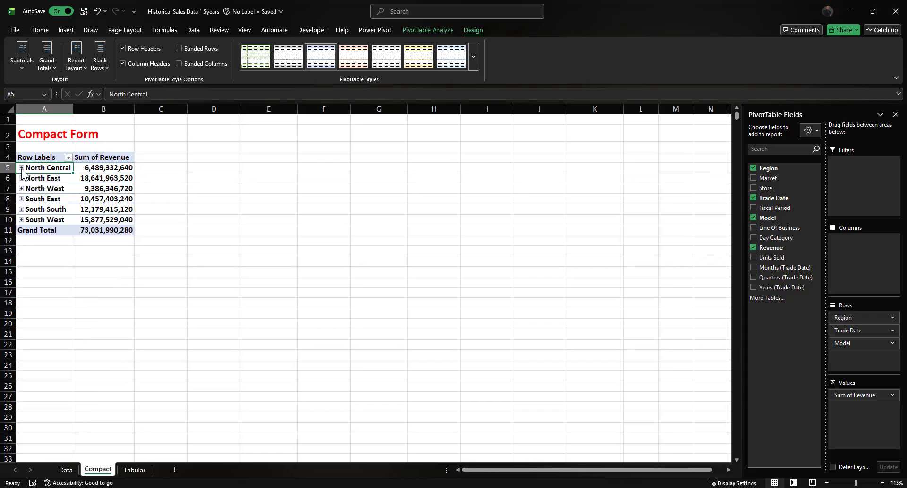
Add the Model and Store fields to the rows of the PivotTable on the Tabular sheet.
click(132, 471)
click(110, 200)
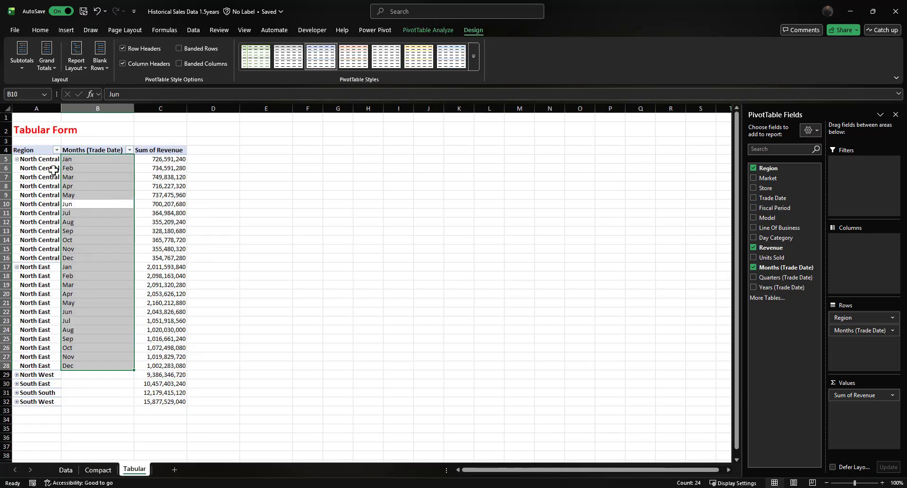
drag(50, 167, 163, 322)
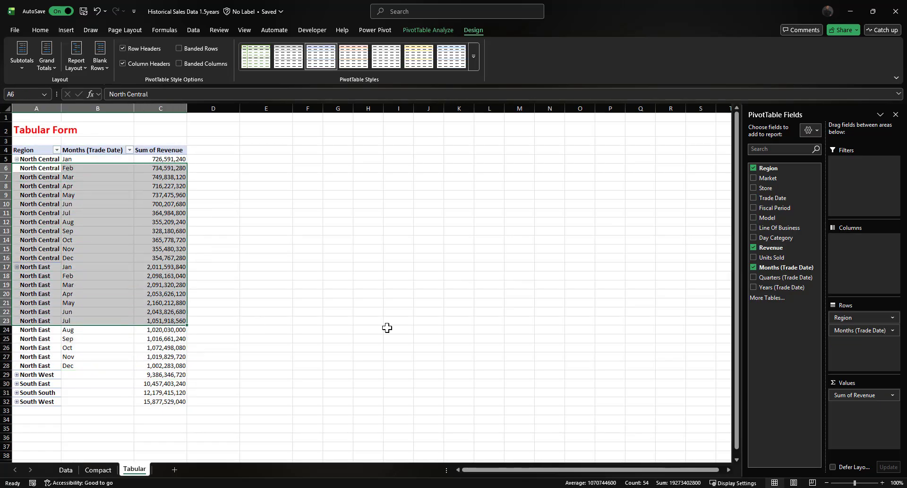
click(753, 217)
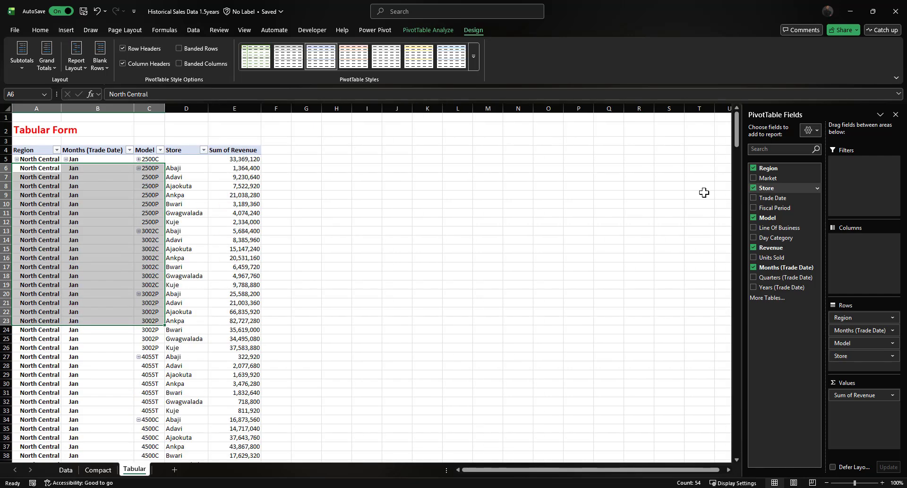
Highlight the Model, Store and Sum of Revenue columns in the tabular PivotTable and compare them with the Compact sheet's layout.
drag(146, 150, 150, 230)
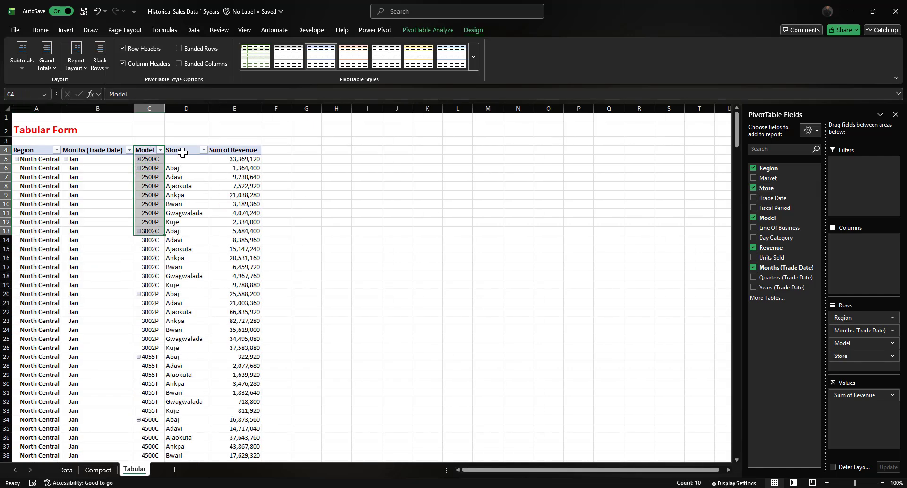
drag(182, 152, 189, 221)
drag(228, 151, 231, 204)
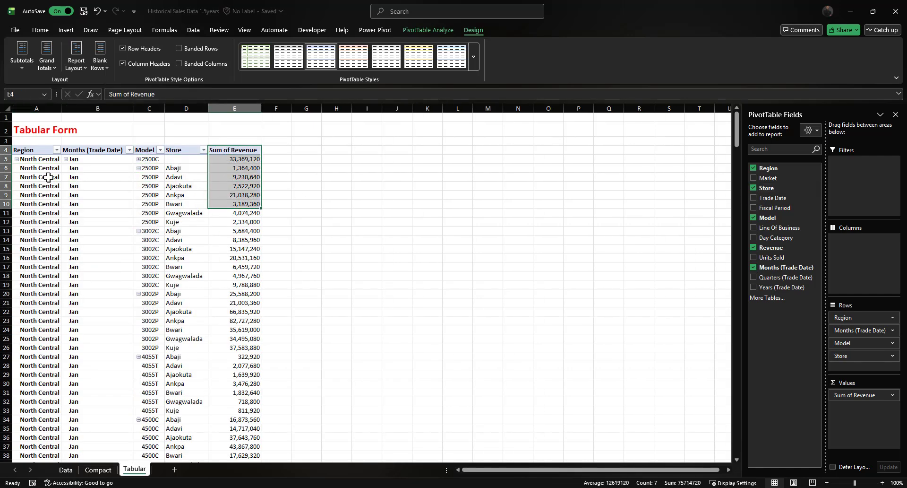
click(96, 469)
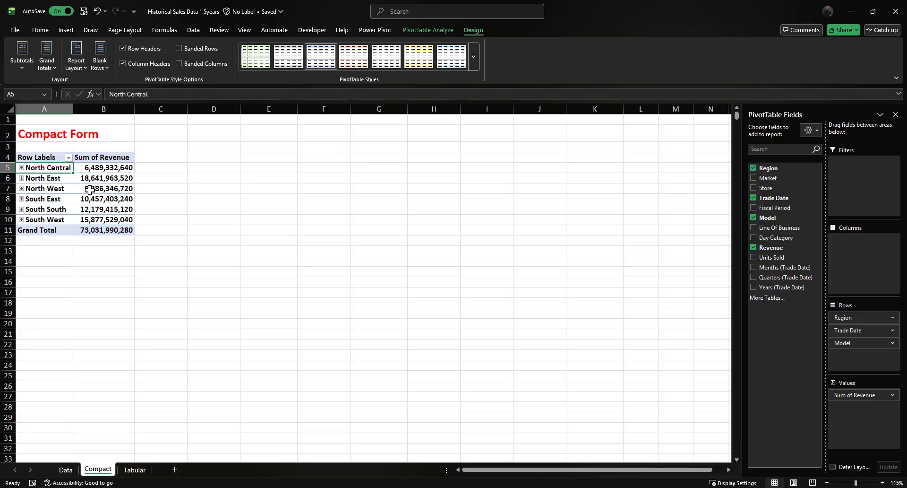
mouse_move(90, 190)
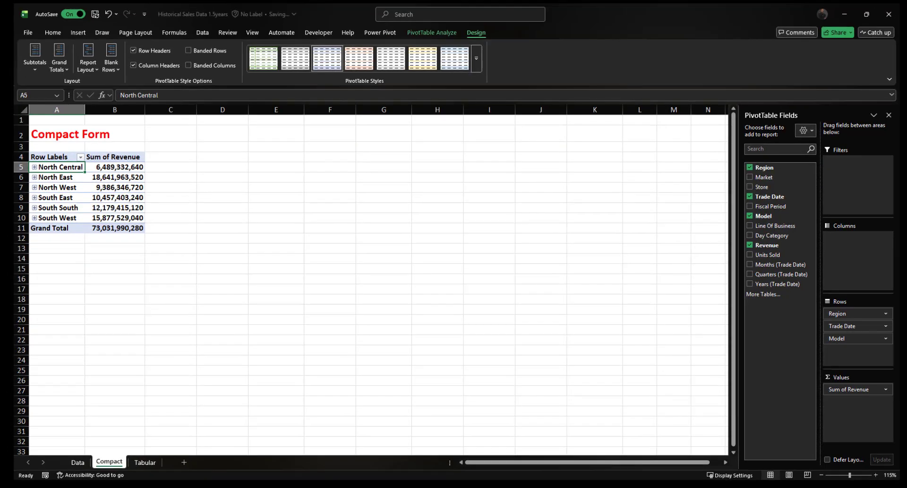